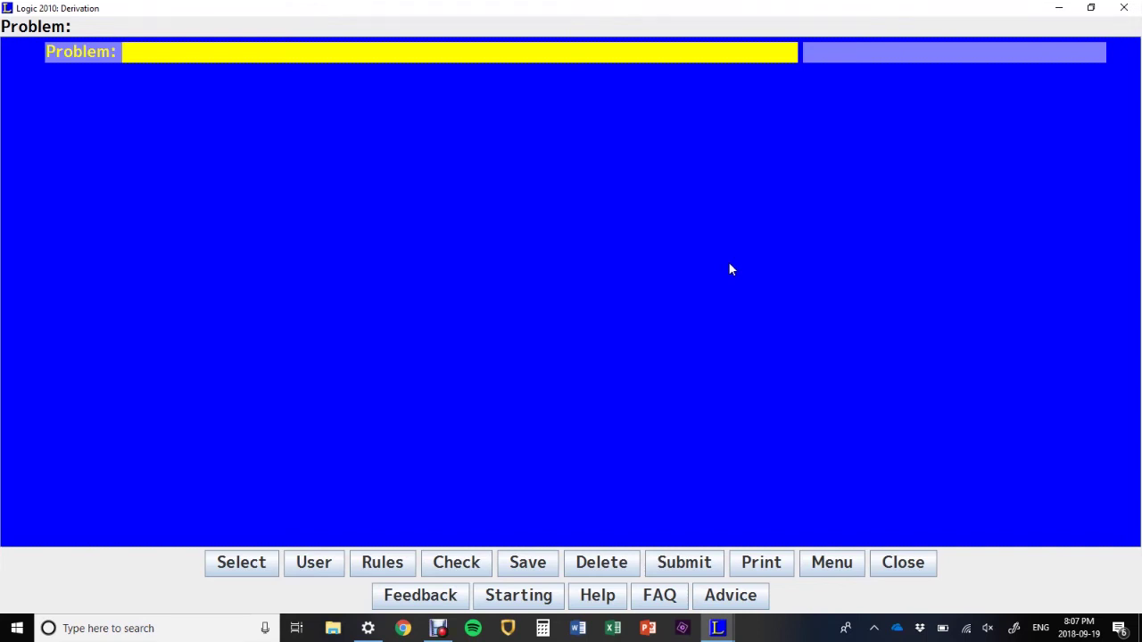
Step: Load derivation problem 1.0001 (~P. Q → P ∴ ~Q) from the Chapter I problem list
{"action": "left_click", "coordinate": [241, 562]}
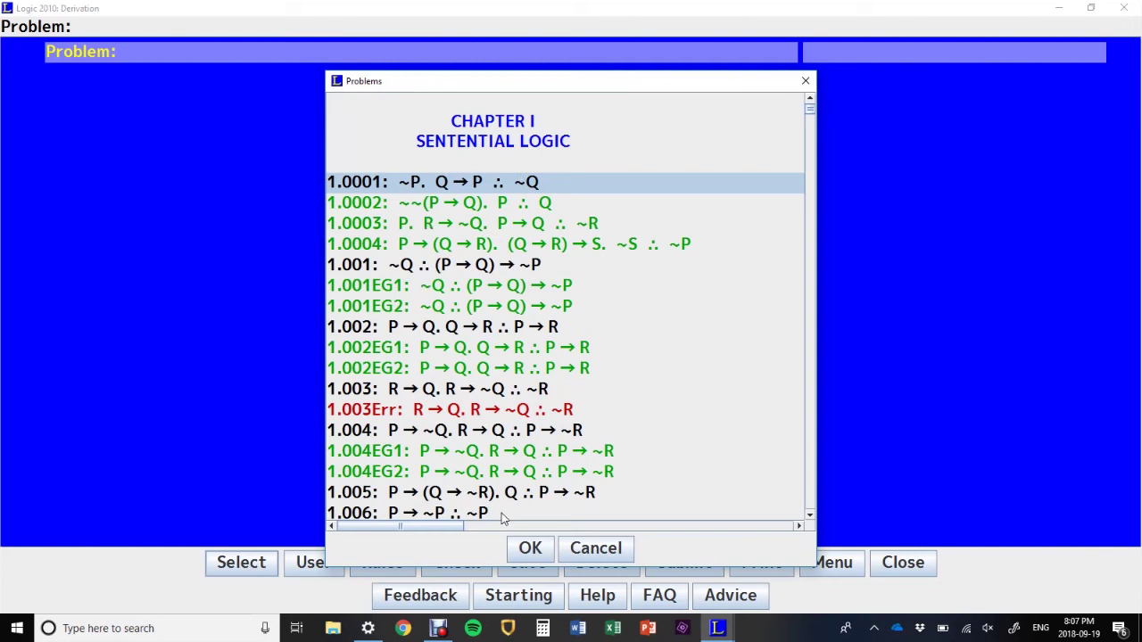
{"action": "left_click", "coordinate": [529, 550]}
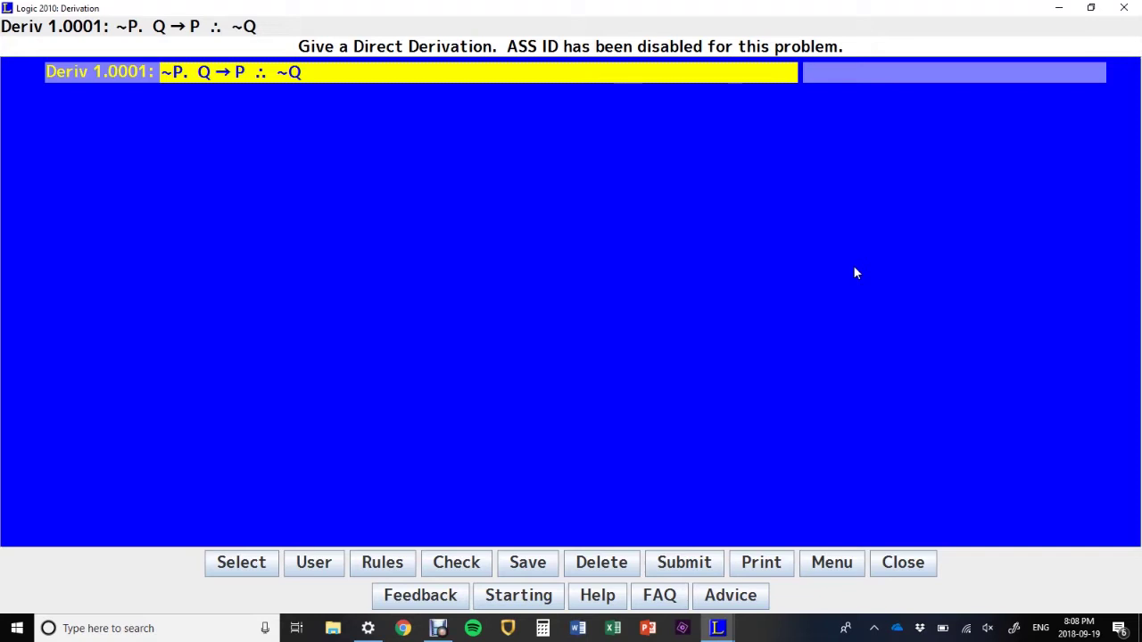
Step: Make line 1 'Show ~Q', justified as Show Conc using the line palette
{"action": "key", "text": "Return"}
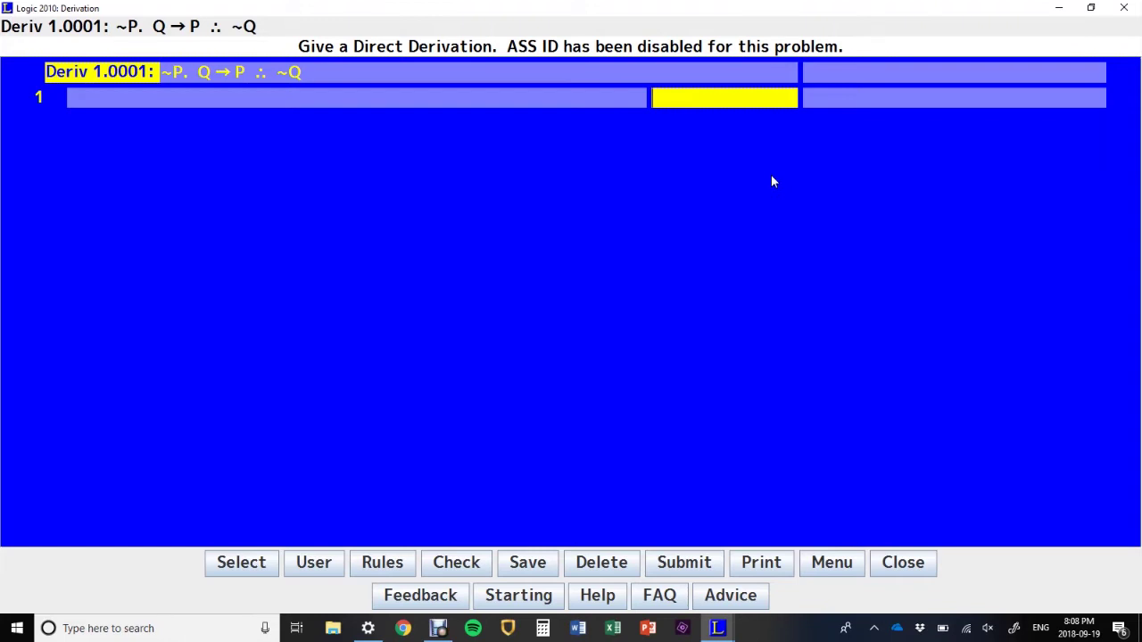
{"action": "type", "text": "show concl"}
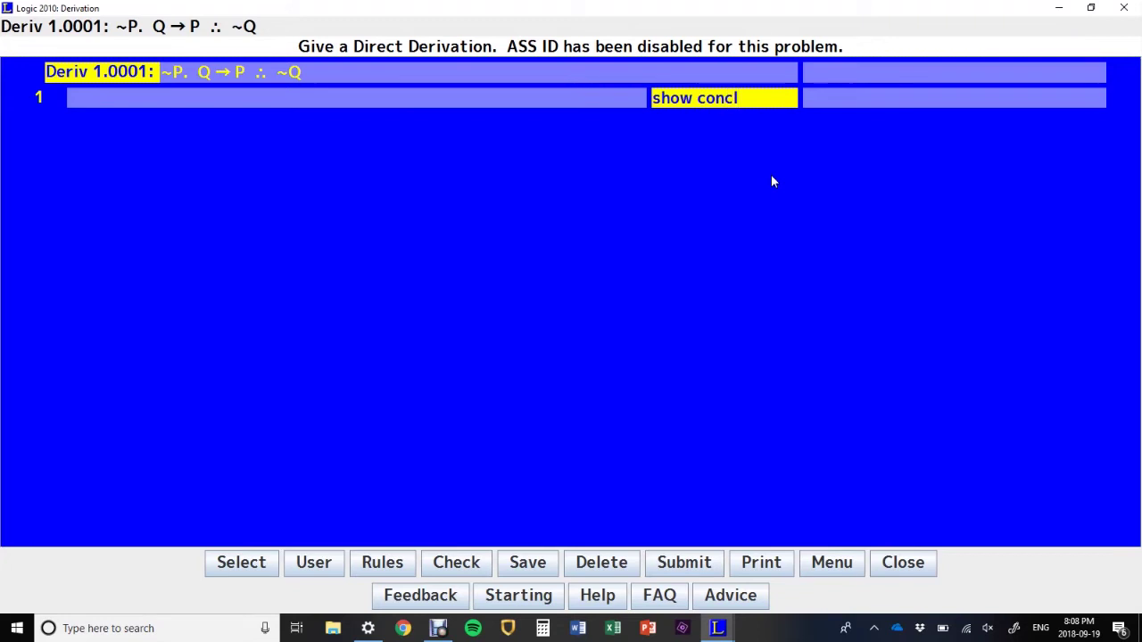
{"action": "key", "text": "BackSpace"}
{"action": "key", "text": "BackSpace"}
{"action": "key", "text": "BackSpace"}
{"action": "key", "text": "BackSpace"}
{"action": "key", "text": "BackSpace"}
{"action": "key", "text": "BackSpace"}
{"action": "key", "text": "BackSpace"}
{"action": "key", "text": "BackSpace"}
{"action": "key", "text": "BackSpace"}
{"action": "key", "text": "BackSpace"}
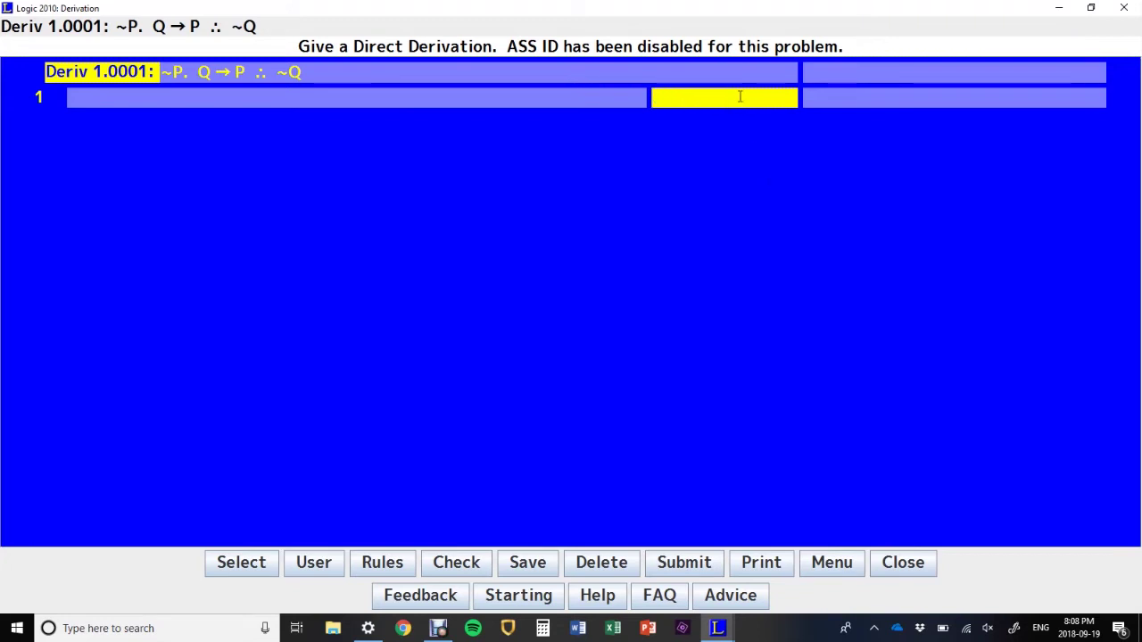
{"action": "right_click", "coordinate": [740, 97]}
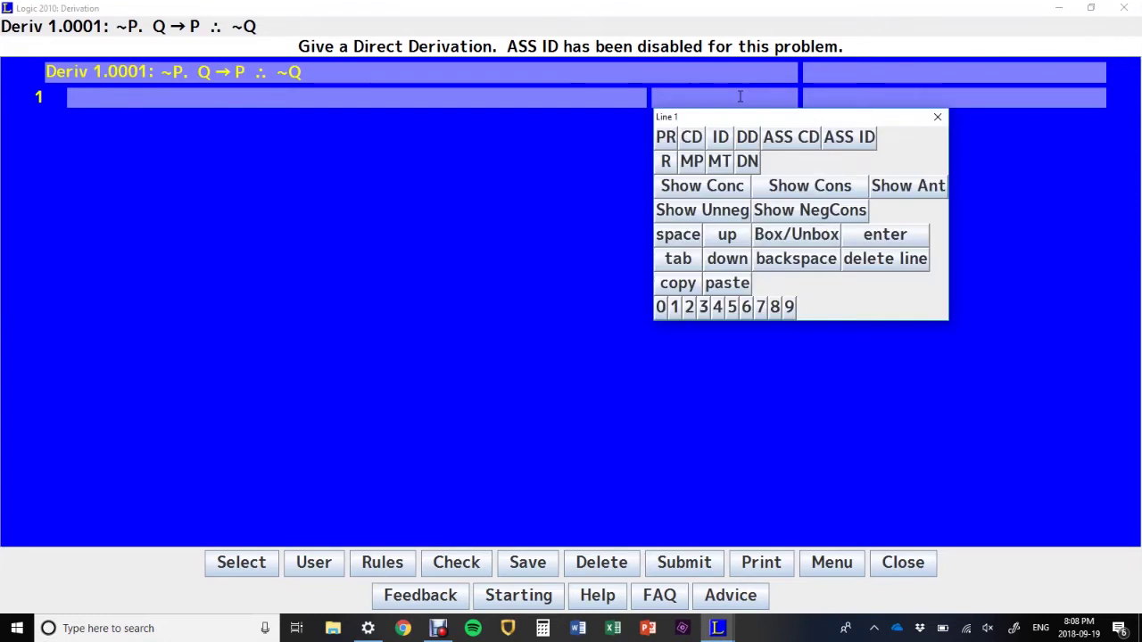
{"action": "left_click", "coordinate": [703, 192]}
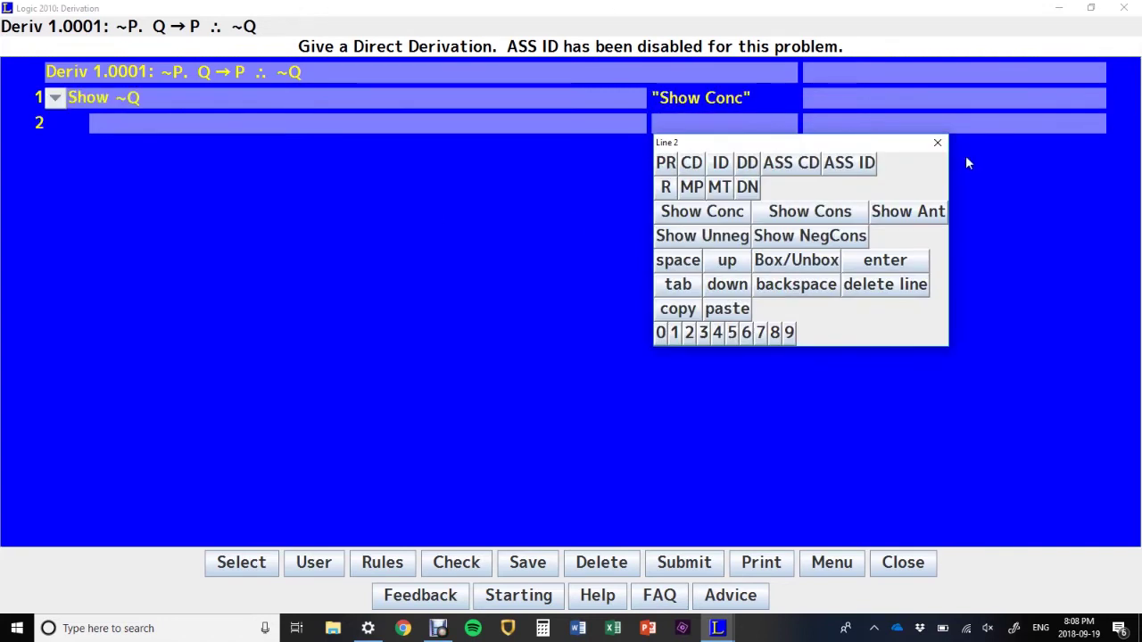
Step: Close the Line 2 button palette, leaving line 2 blank
{"action": "left_click", "coordinate": [937, 143]}
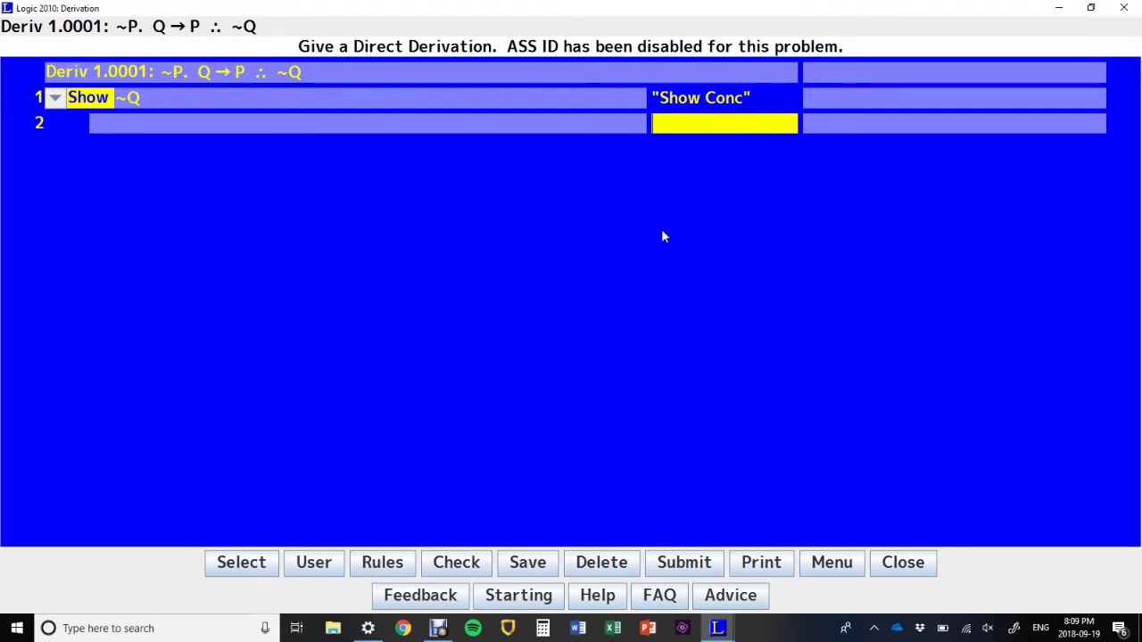
Step: Derive ~Q on line 2 with 'pr1 pr2 mt', close it with '2 dd', then start deleting
{"action": "type", "text": "pr1"}
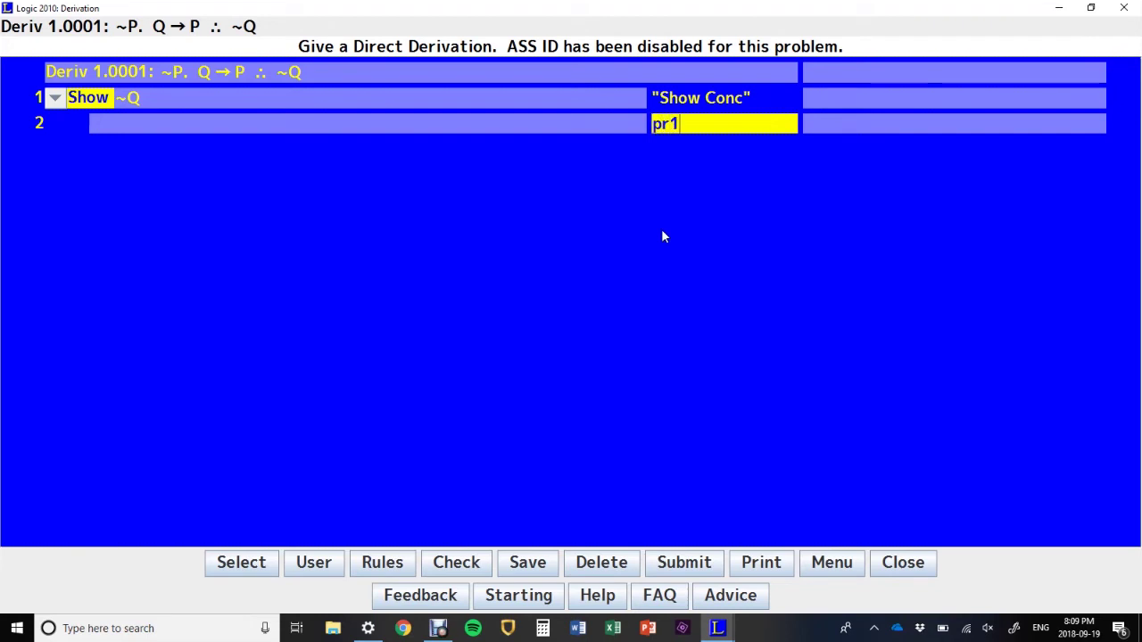
{"action": "type", "text": " pr2"}
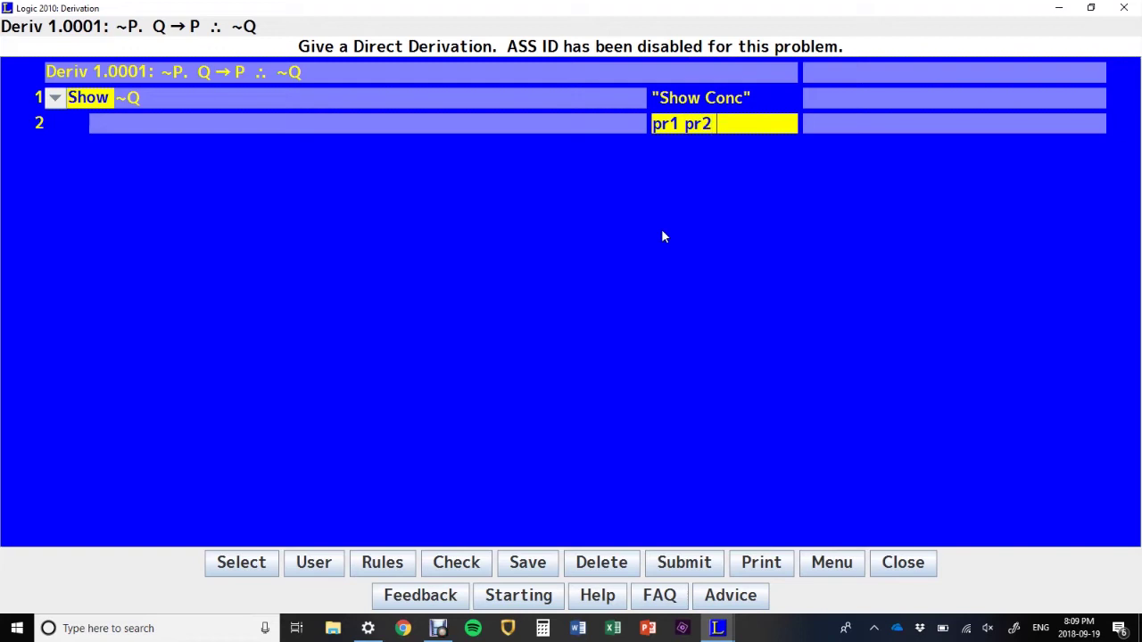
{"action": "type", "text": " mt"}
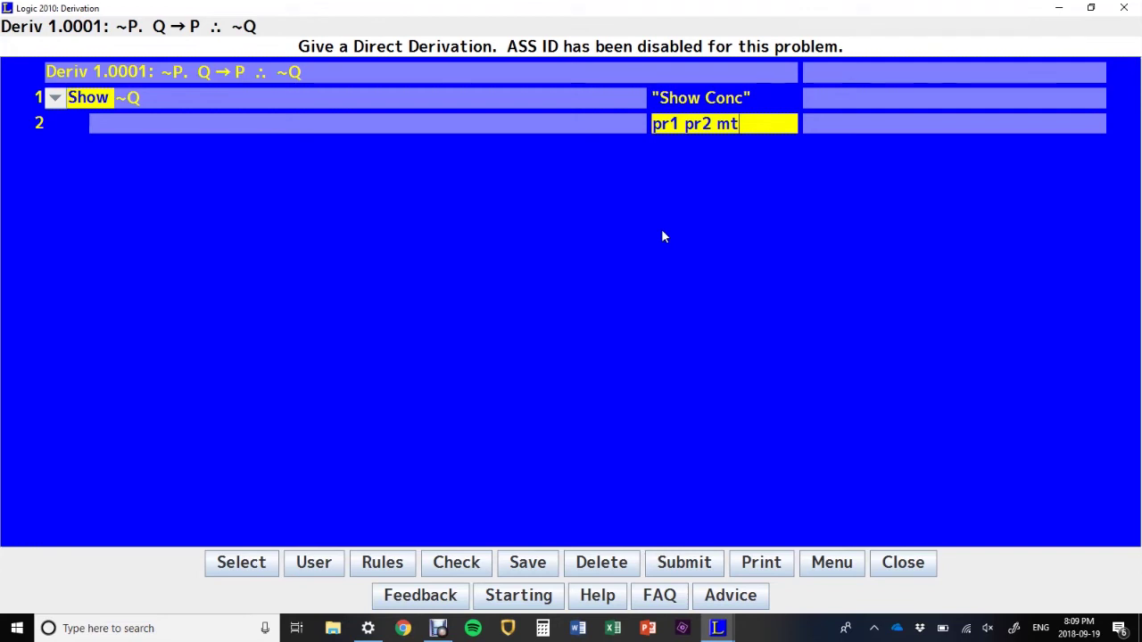
{"action": "key", "text": "Return"}
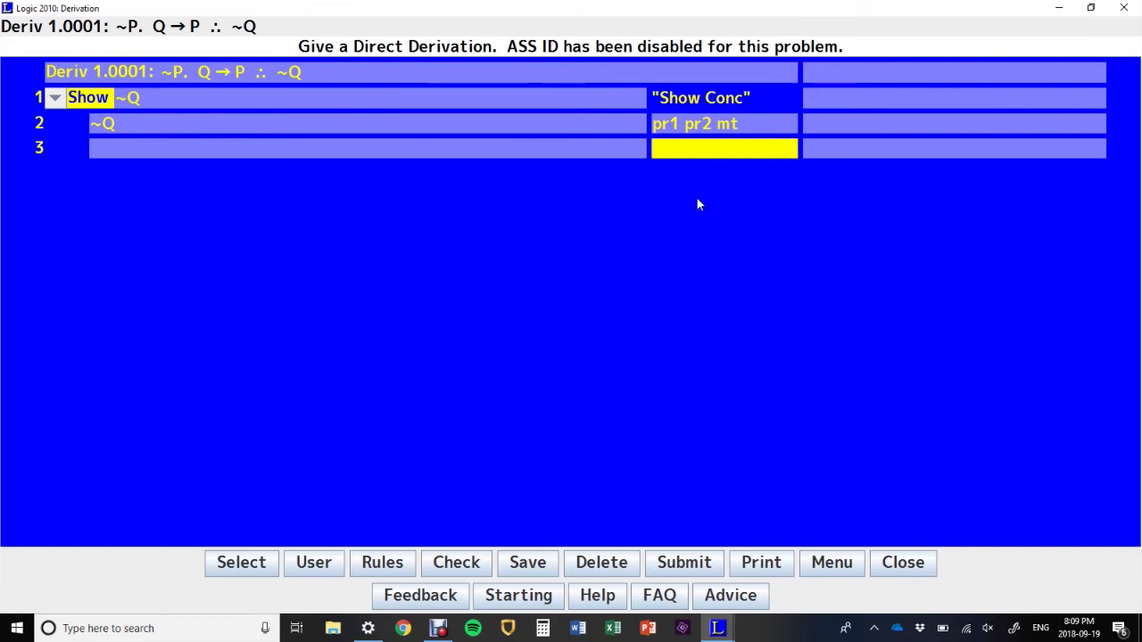
{"action": "type", "text": "2"}
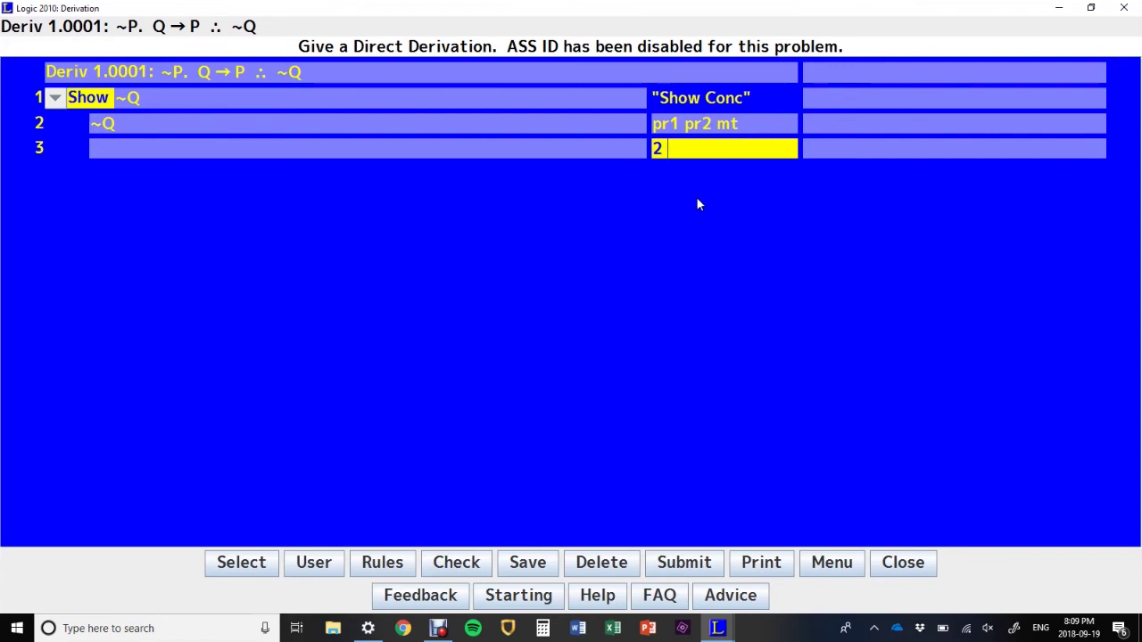
{"action": "type", "text": " dd"}
{"action": "key", "text": "Return"}
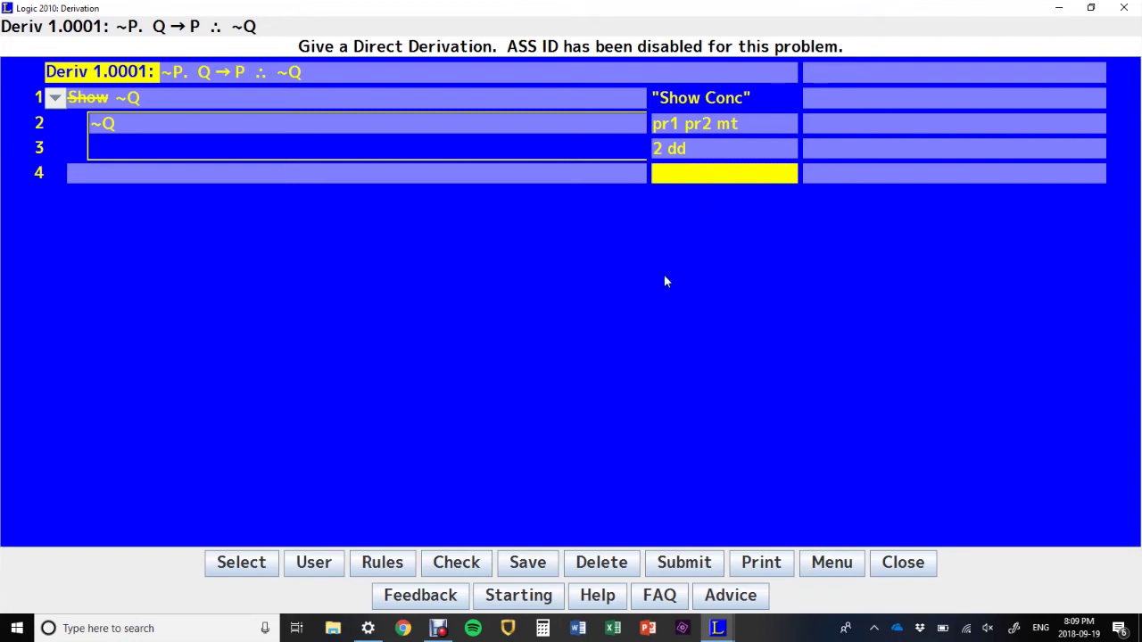
{"action": "left_click", "coordinate": [602, 562]}
Step: Confirm the deletion, redo line 1 as Show ~Q, and enter 'pr2 p1 mt' on line 2
{"action": "left_click", "coordinate": [528, 346]}
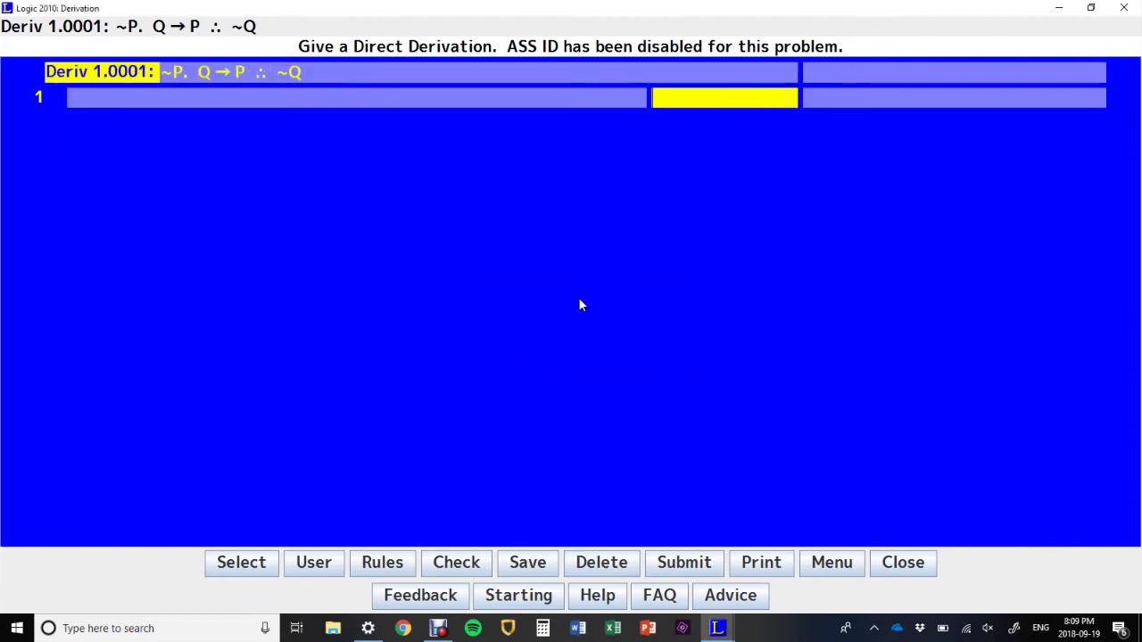
{"action": "type", "text": "show concl"}
{"action": "key", "text": "Return"}
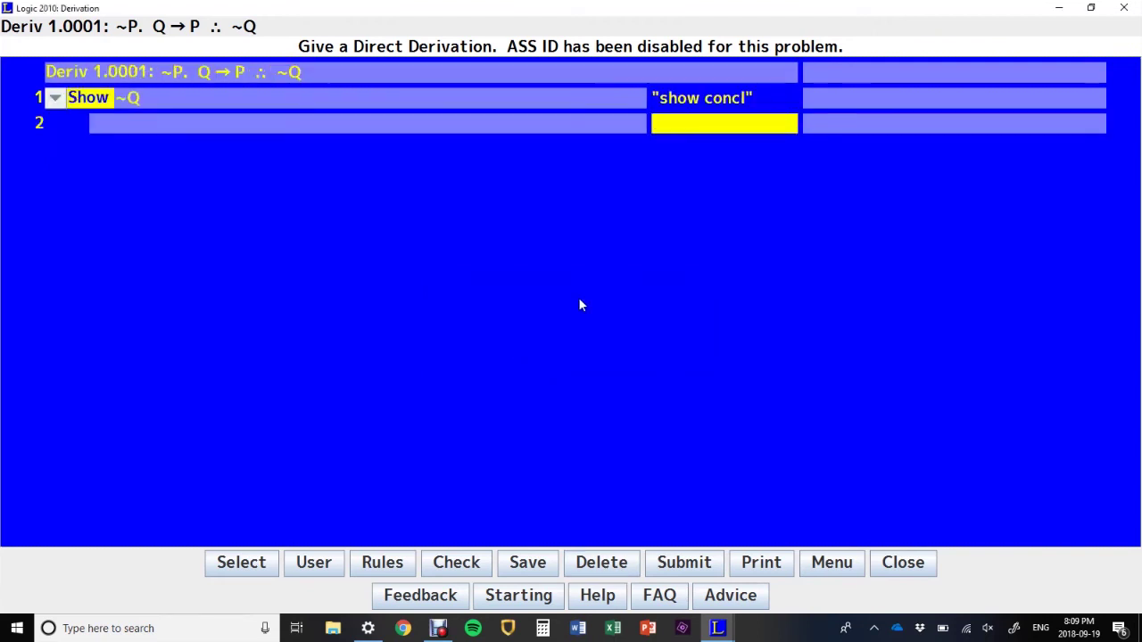
{"action": "type", "text": "pr2 p1 mt"}
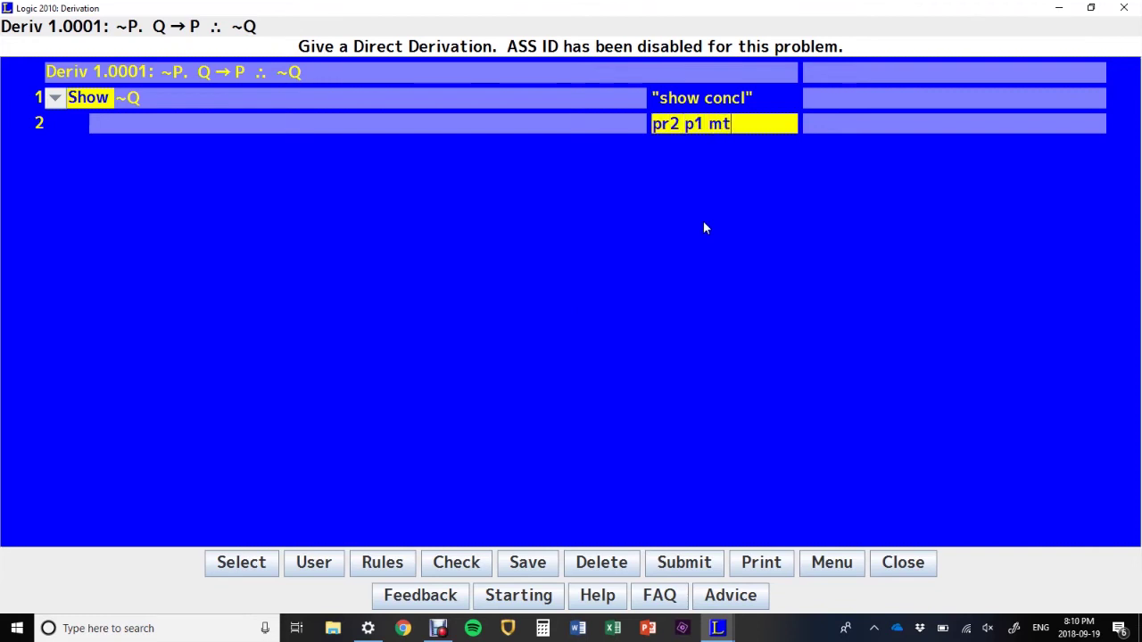
{"action": "key", "text": "Return"}
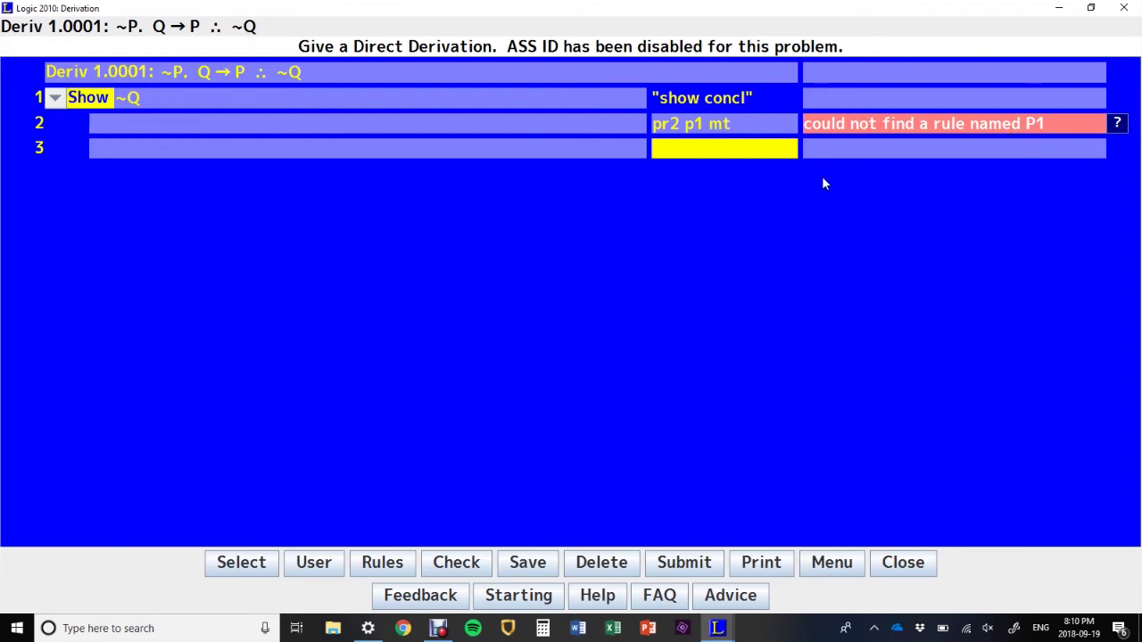
Step: Correct line 2's justification from 'p1' to 'pr1', deriving ~Q
{"action": "left_click", "coordinate": [698, 124]}
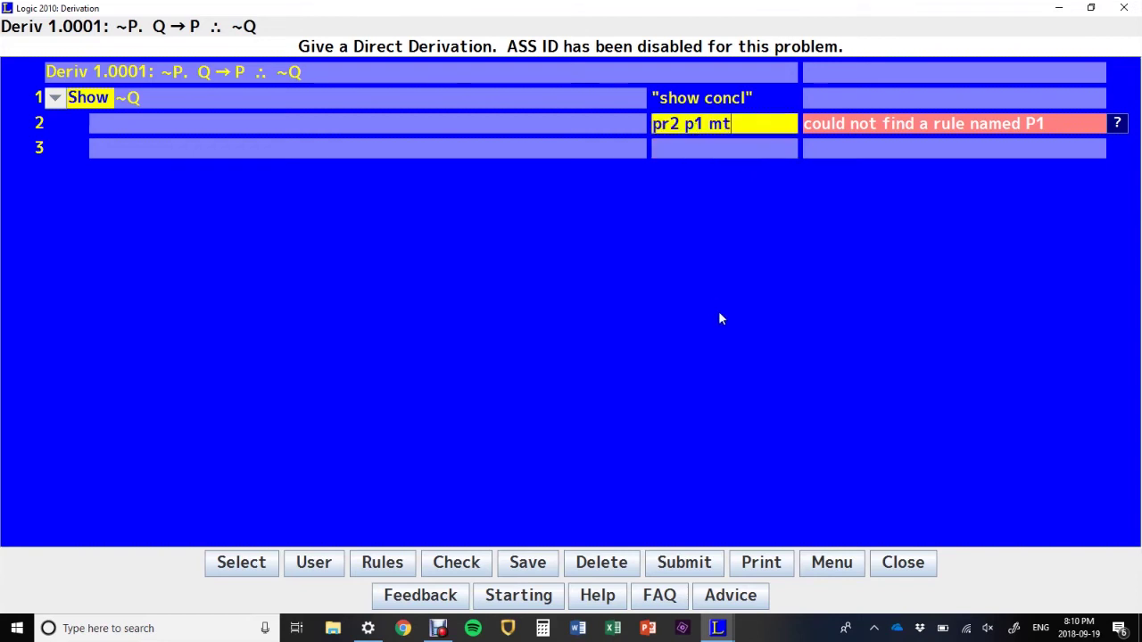
{"action": "type", "text": "r"}
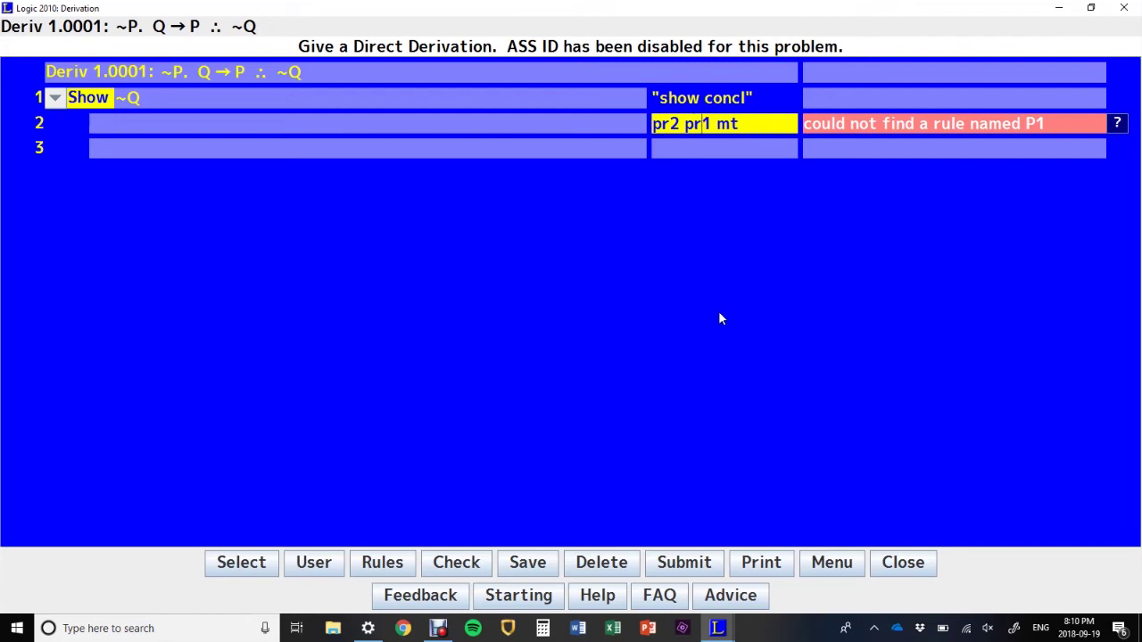
{"action": "key", "text": "Right"}
{"action": "key", "text": "Right"}
{"action": "key", "text": "Right"}
{"action": "key", "text": "Right"}
{"action": "key", "text": "Return"}
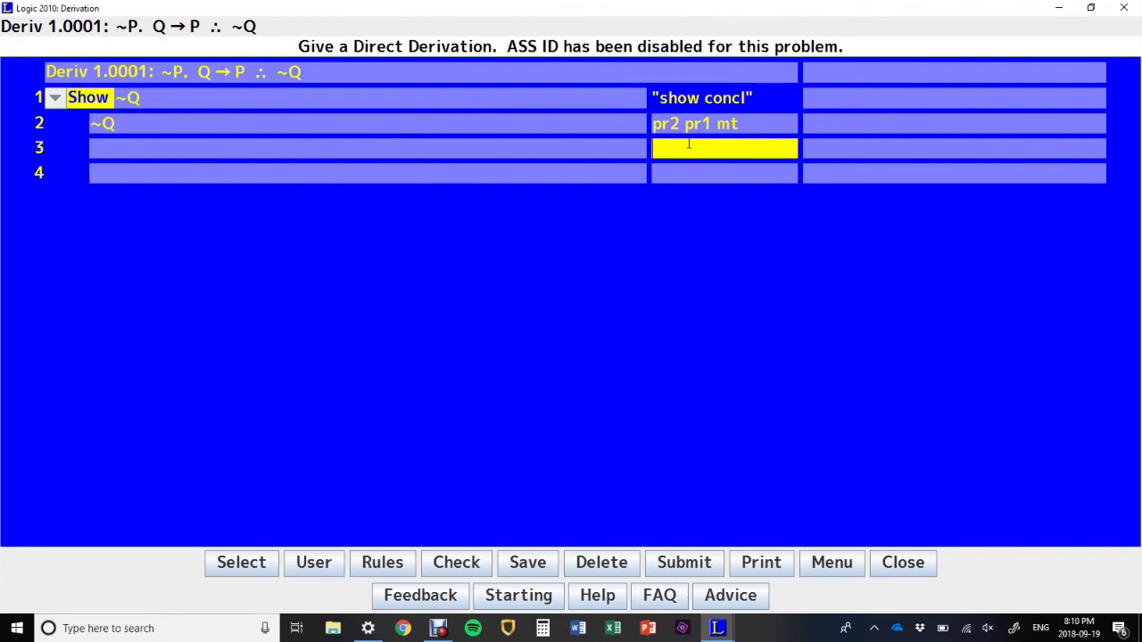
Step: Justify line 3 with 'PR1 PR2 MT' and close the Show line with '3 DD'
{"action": "type", "text": "PR1 PR2 MT"}
{"action": "key", "text": "Return"}
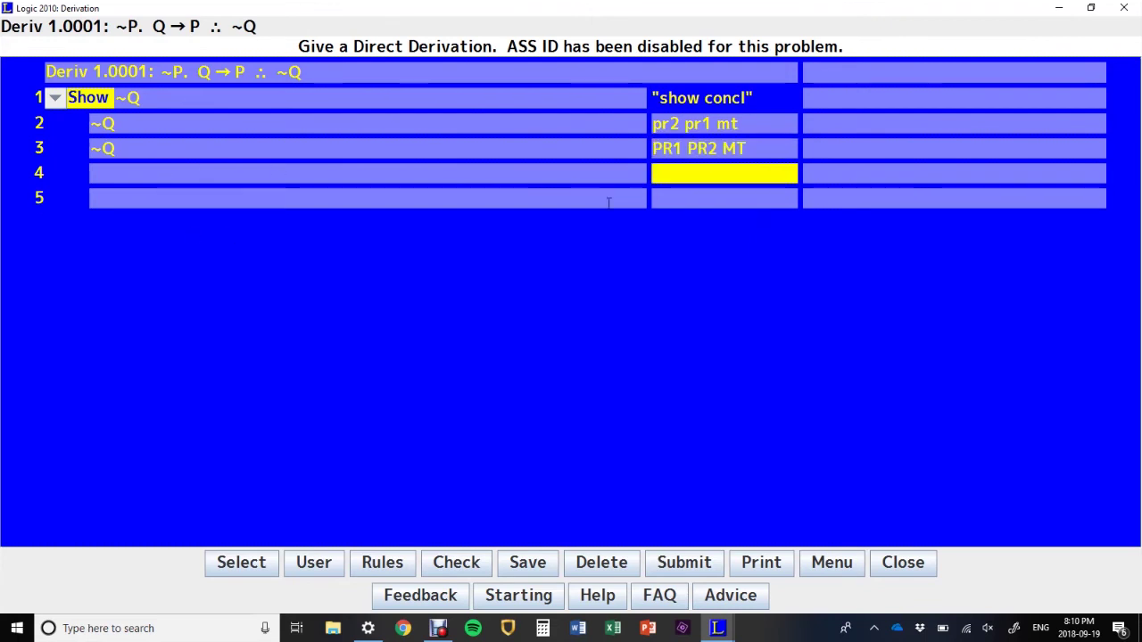
{"action": "type", "text": "3 DD"}
{"action": "key", "text": "Return"}
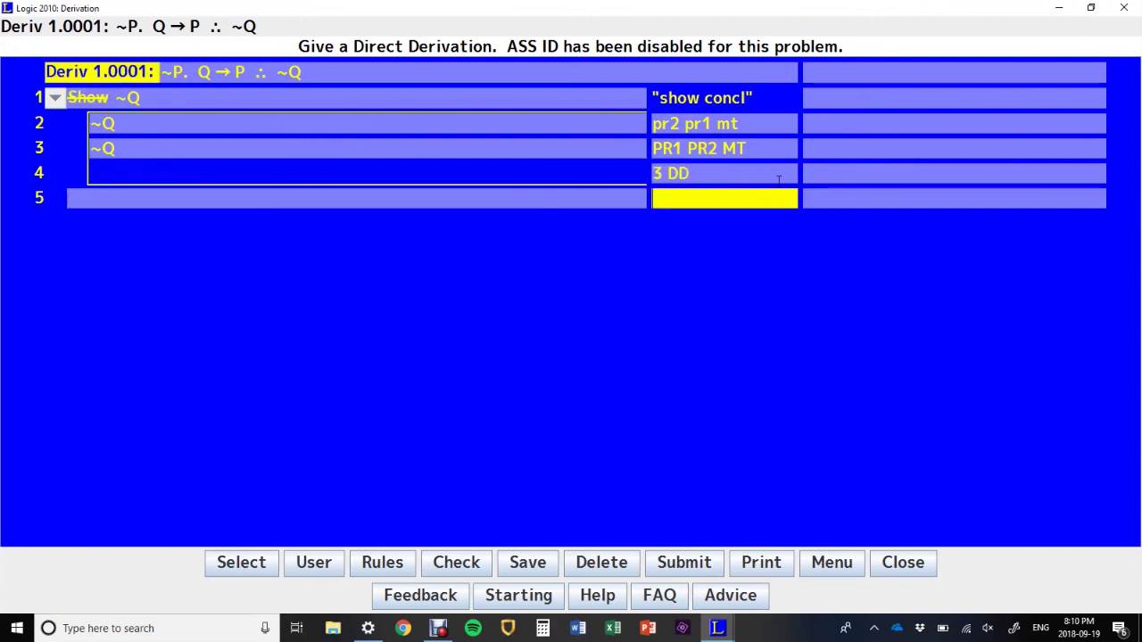
Step: Decline saving 1.0001, load problem 1.0002 (~~(P → Q). P ∴ Q), and delete its existing work
{"action": "left_click", "coordinate": [229, 570]}
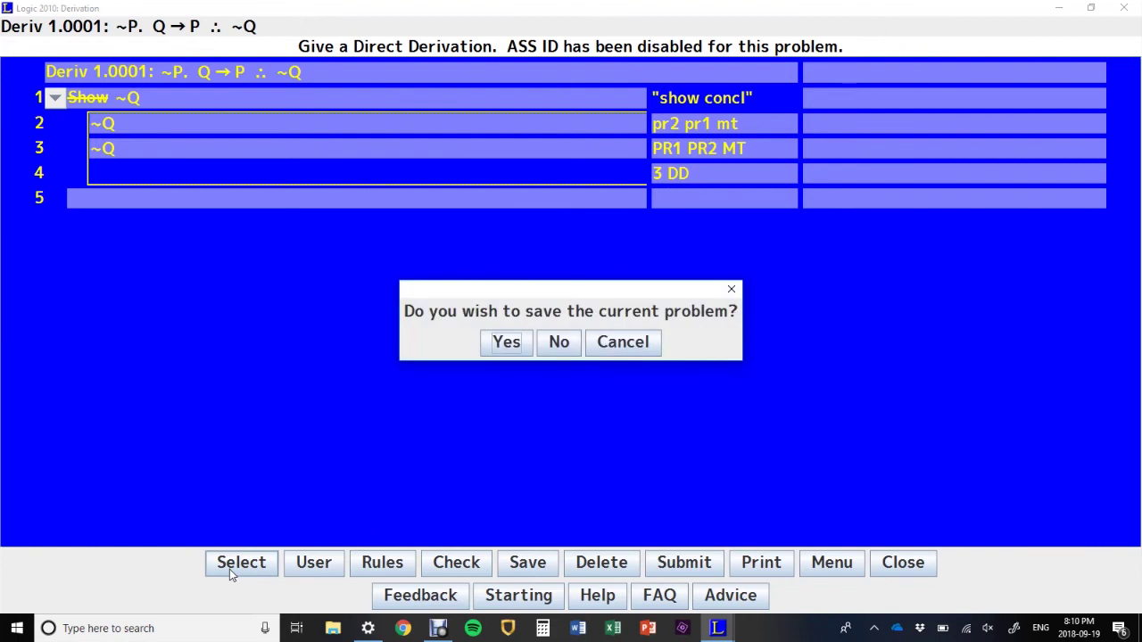
{"action": "left_click", "coordinate": [563, 345]}
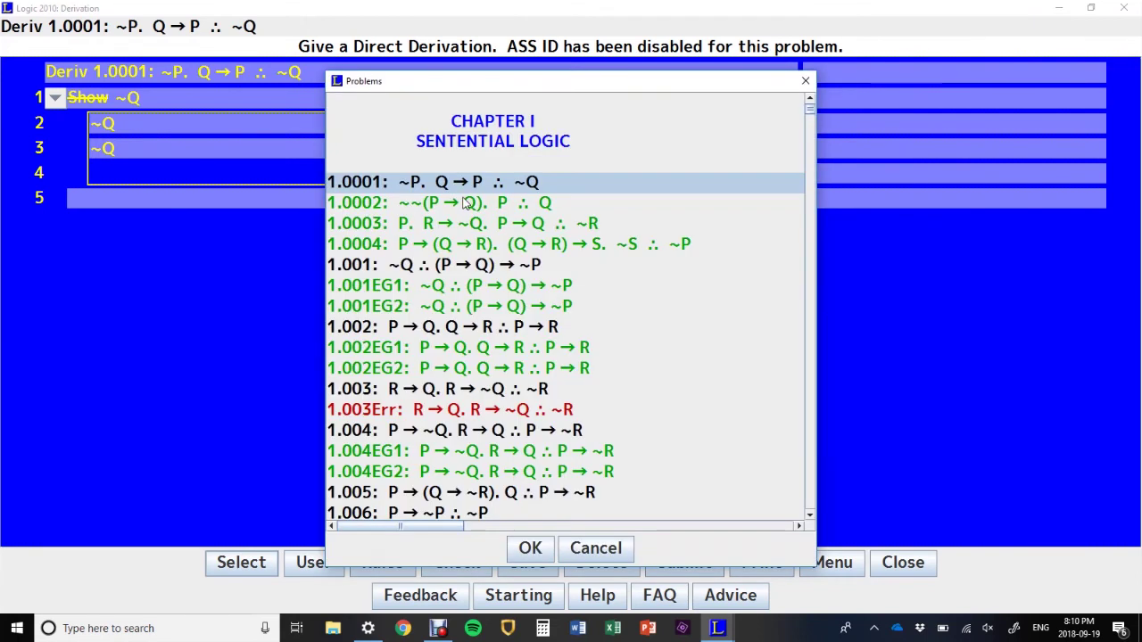
{"action": "left_click", "coordinate": [467, 202]}
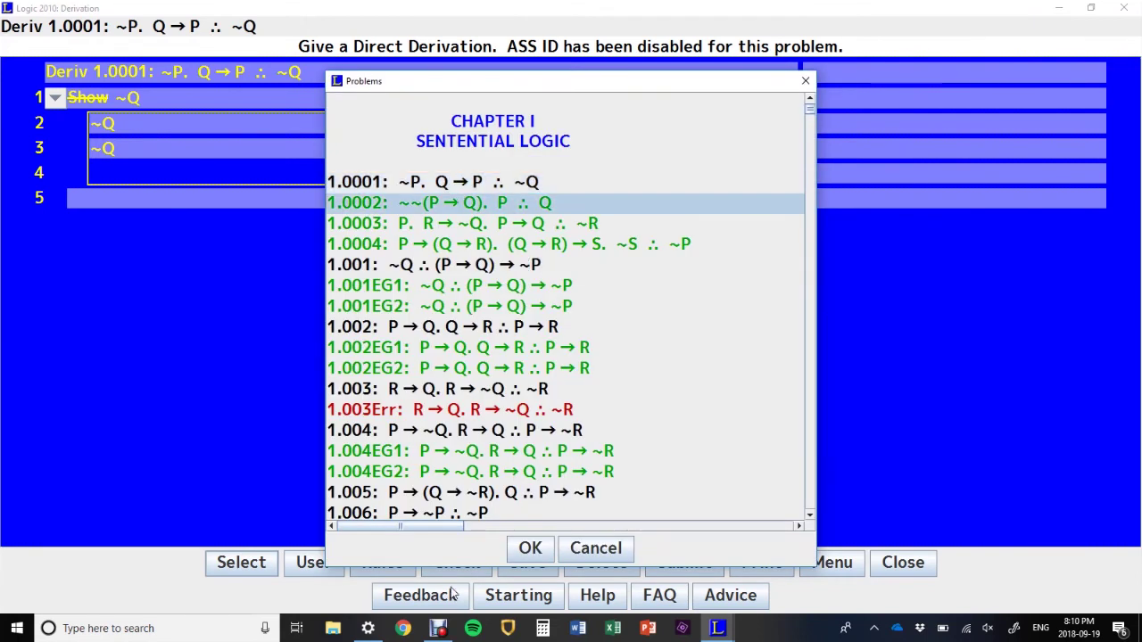
{"action": "left_click", "coordinate": [528, 546]}
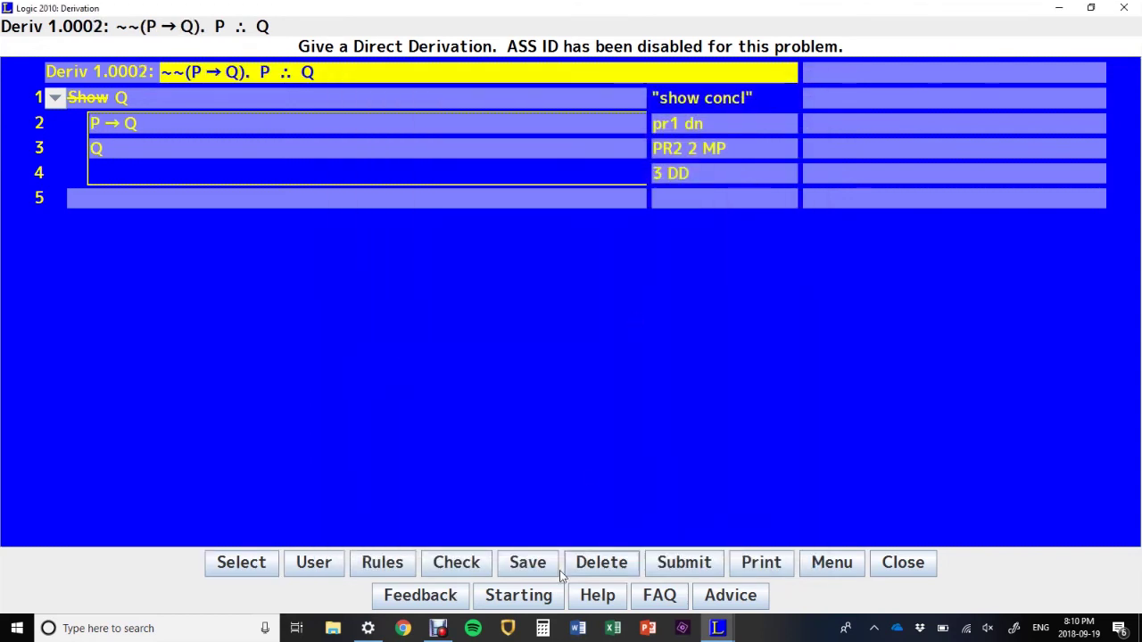
{"action": "left_click", "coordinate": [585, 572]}
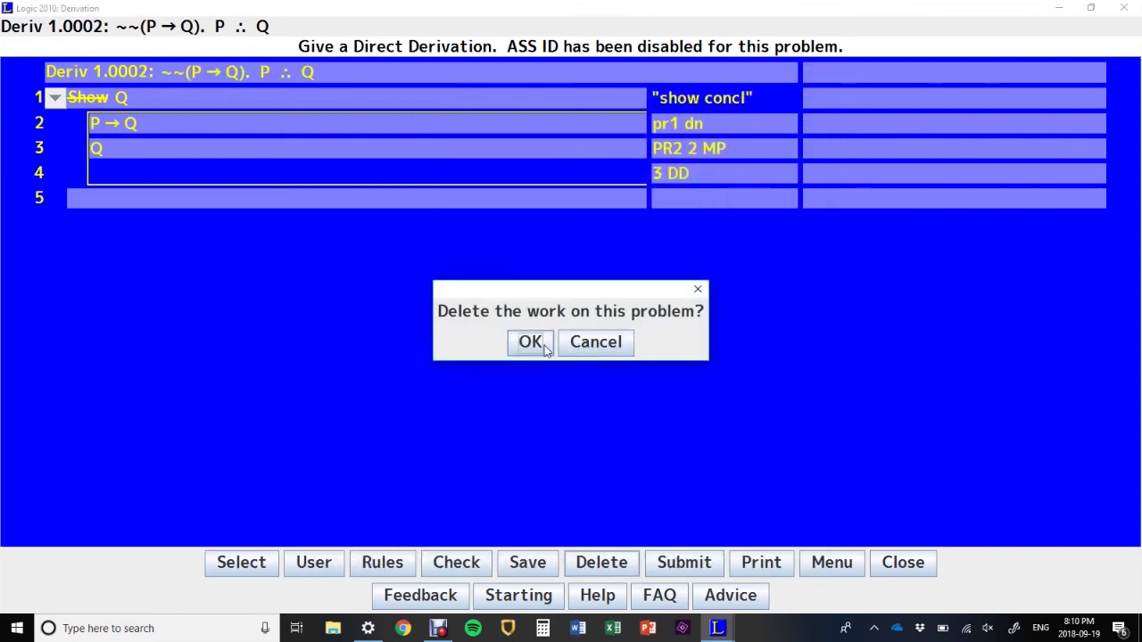
{"action": "left_click", "coordinate": [544, 343]}
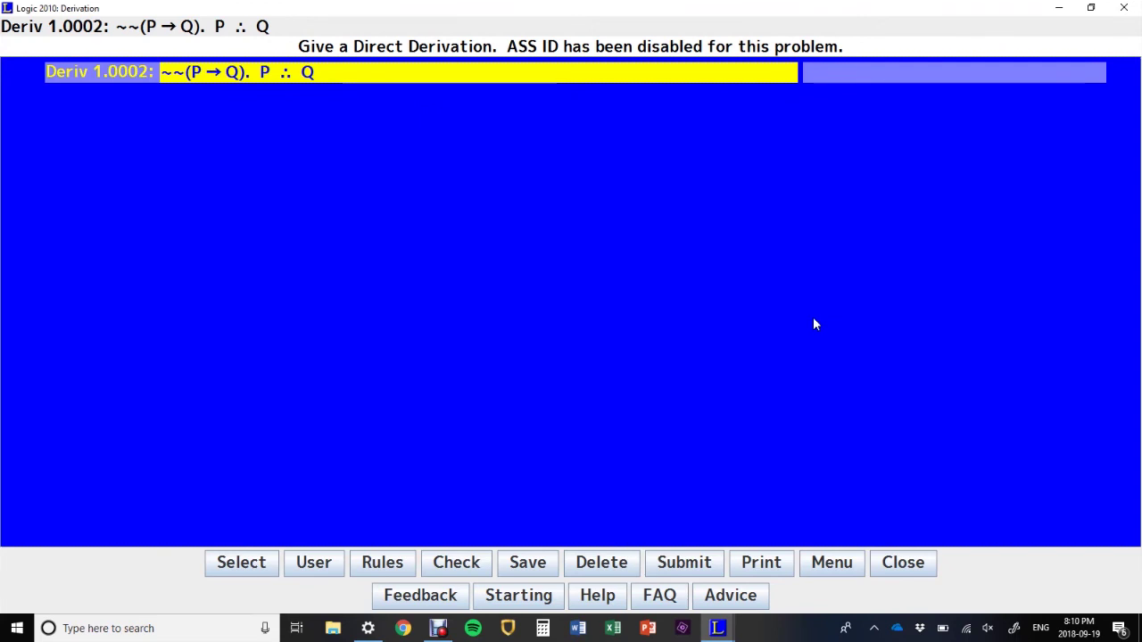
Step: Enter line 1 as Show Q and line 2 as P → Q justified 'pr1 dn'
{"action": "key", "text": "Return"}
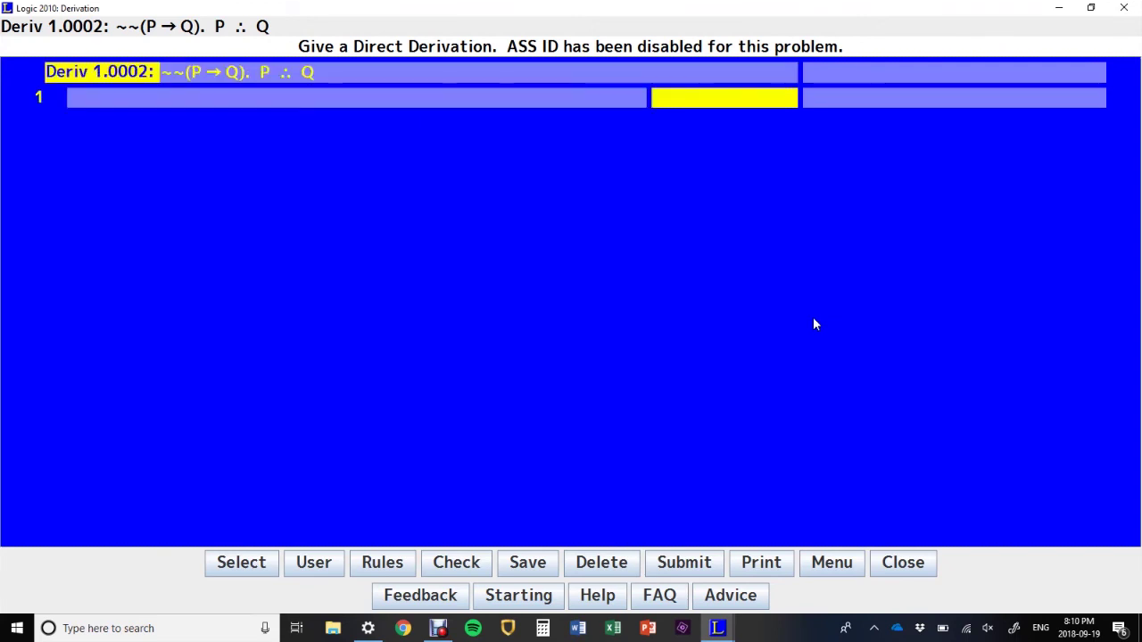
{"action": "type", "text": "show concl"}
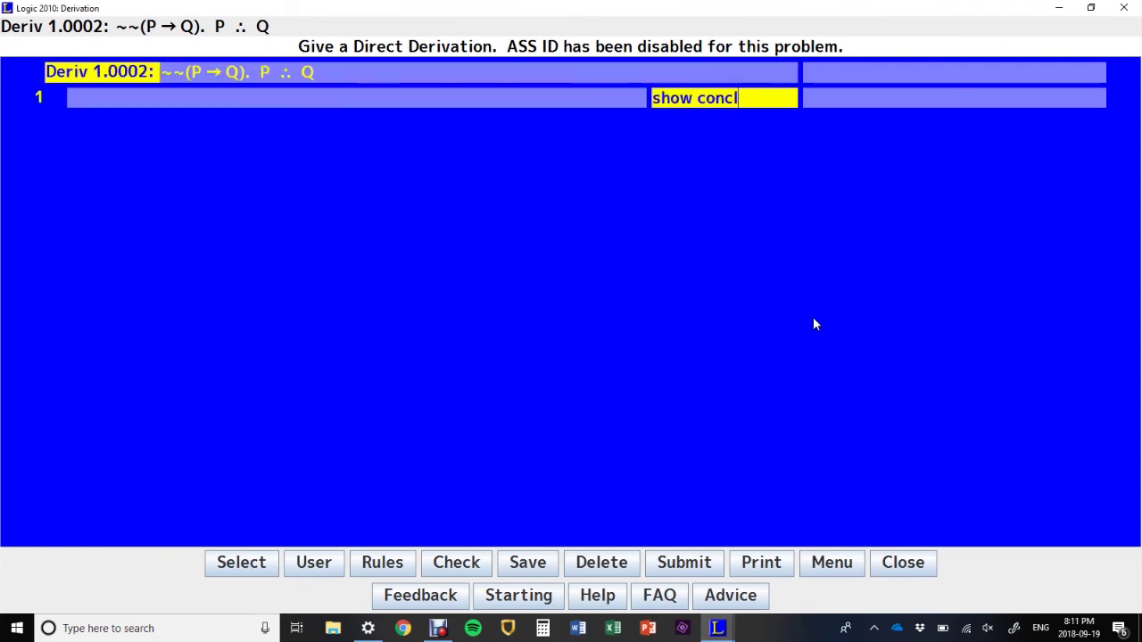
{"action": "key", "text": "Return"}
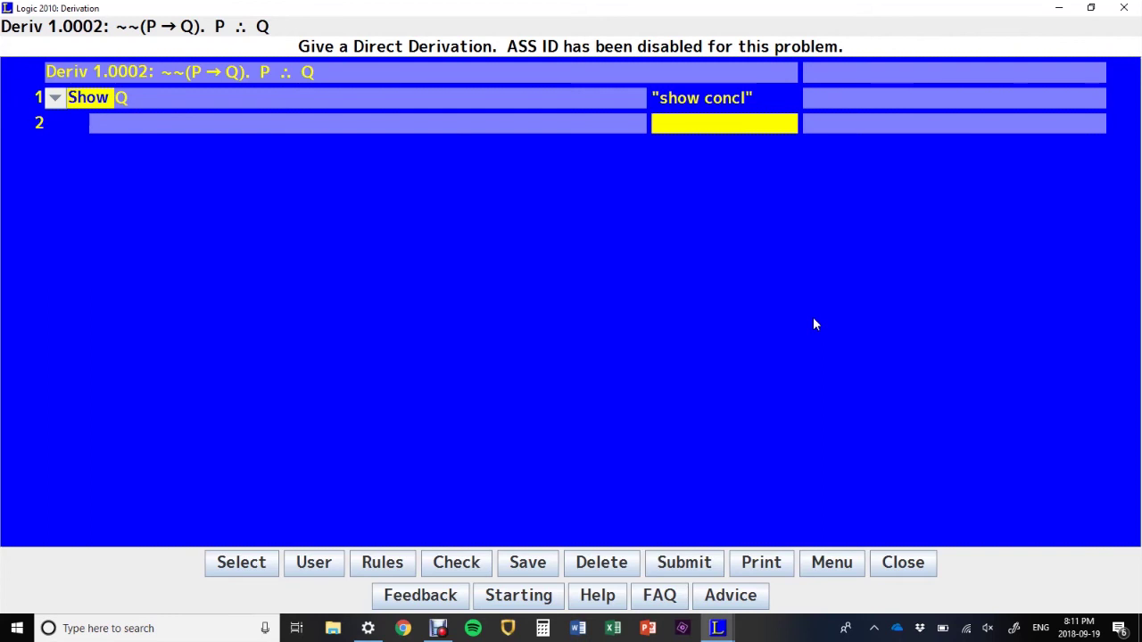
{"action": "type", "text": "pr1"}
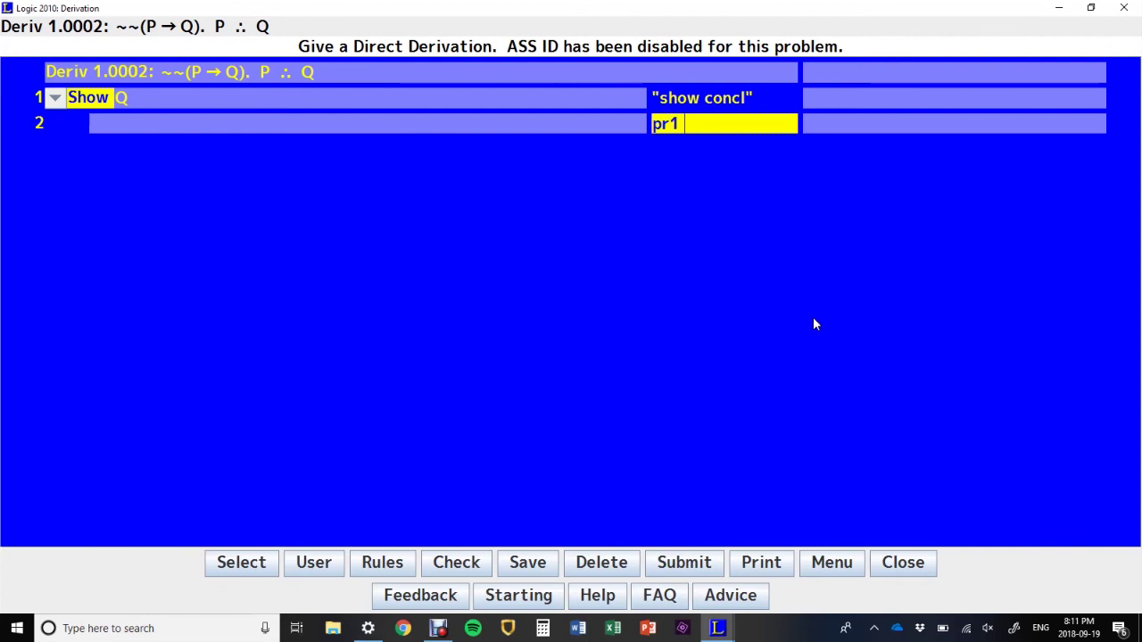
{"action": "type", "text": " dn"}
{"action": "key", "text": "Return"}
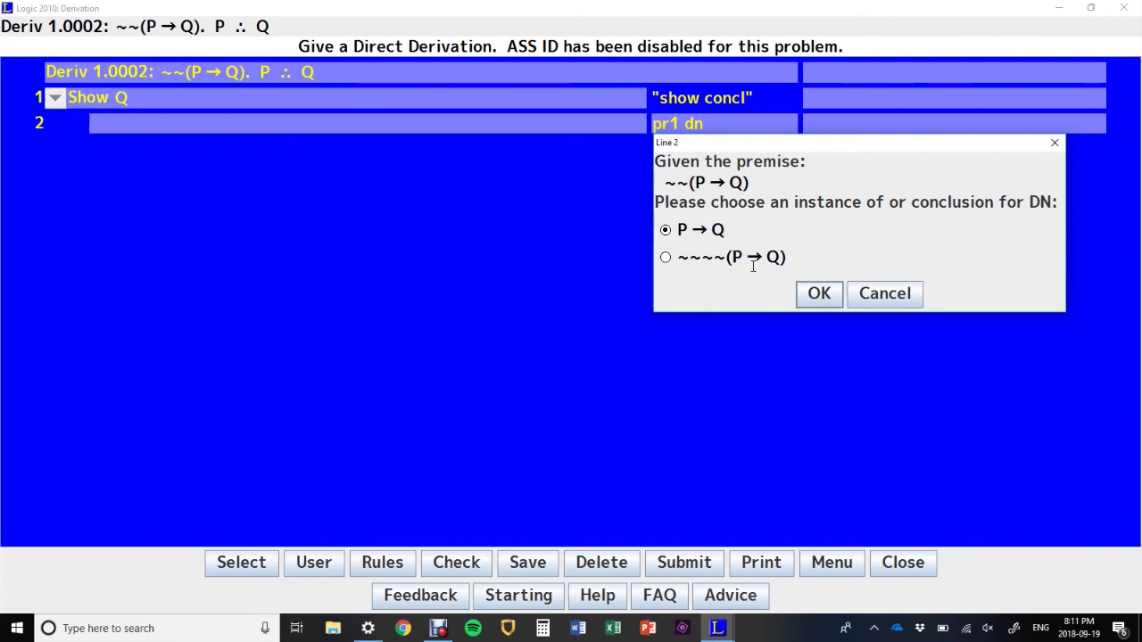
{"action": "left_click", "coordinate": [812, 298]}
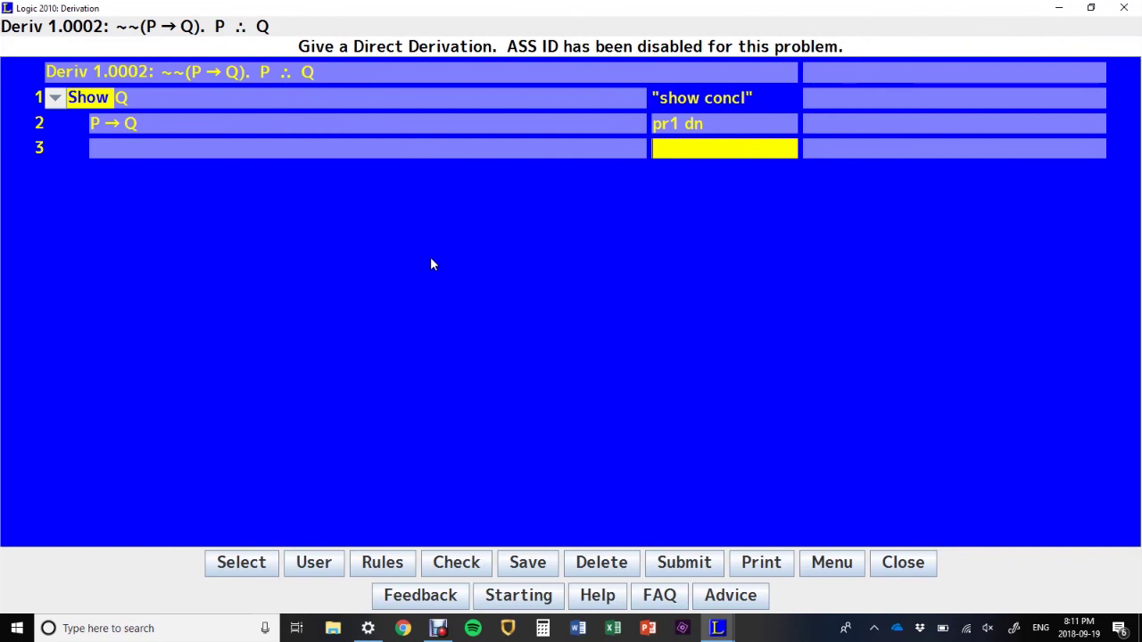
Step: Derive Q on line 3 with 'pr2 2 mp' and close the Show line with '3 dd'
{"action": "type", "text": "pr2 2 mp"}
{"action": "key", "text": "Return"}
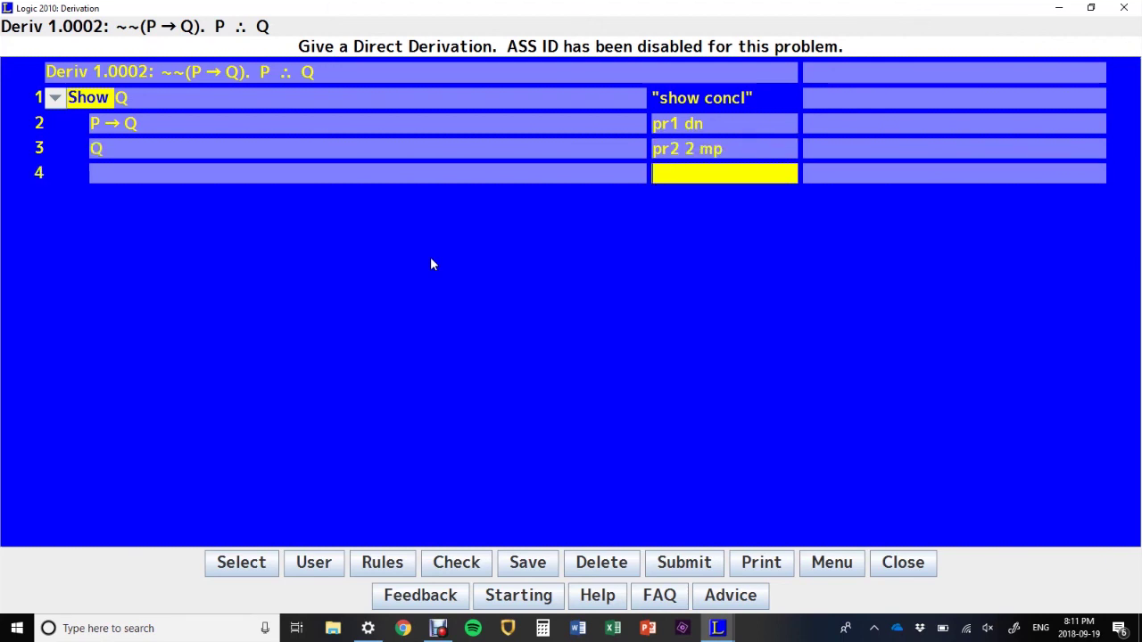
{"action": "type", "text": "3 dd"}
{"action": "key", "text": "Return"}
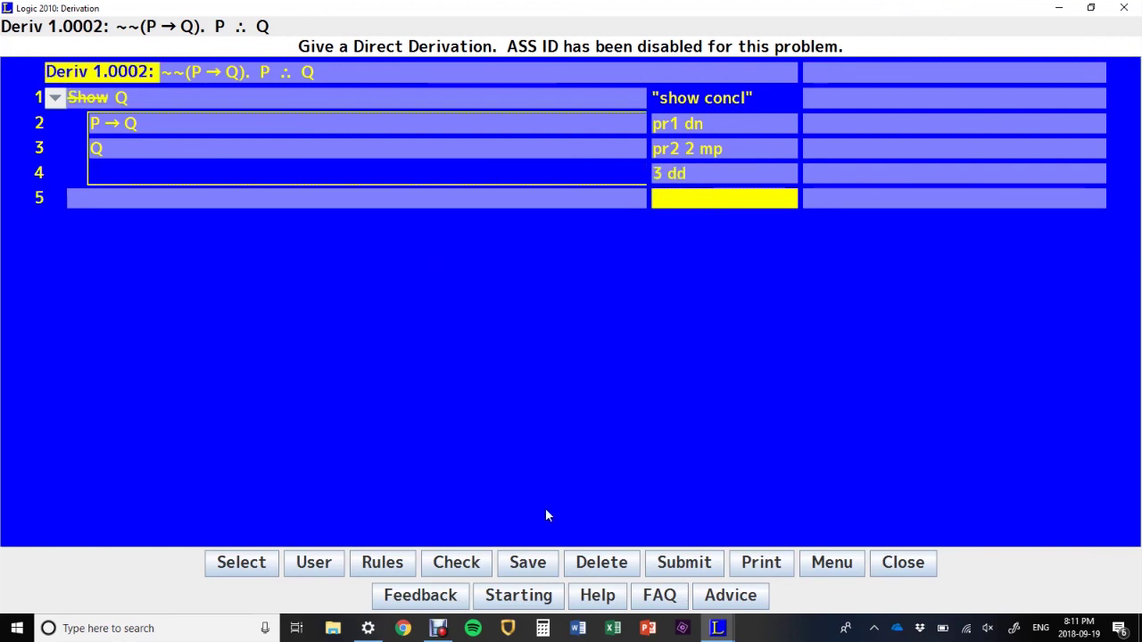
Step: Delete the 1.0002 work and restart with line 1 as Show Q
{"action": "left_click", "coordinate": [623, 566]}
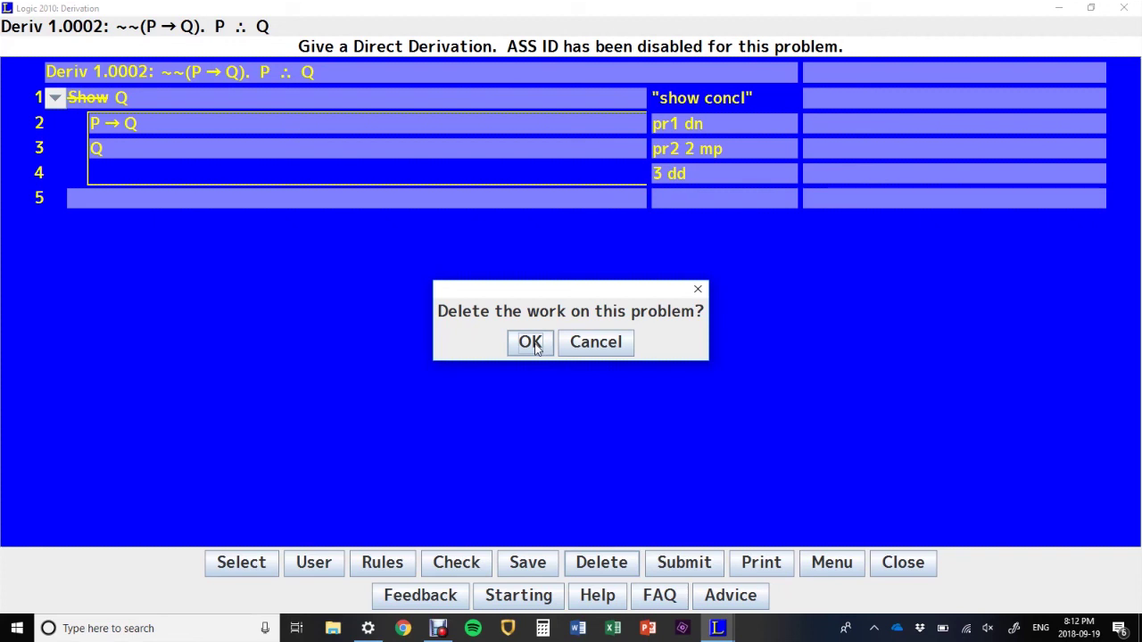
{"action": "left_click", "coordinate": [532, 345]}
{"action": "type", "text": "show concl"}
{"action": "key", "text": "Return"}
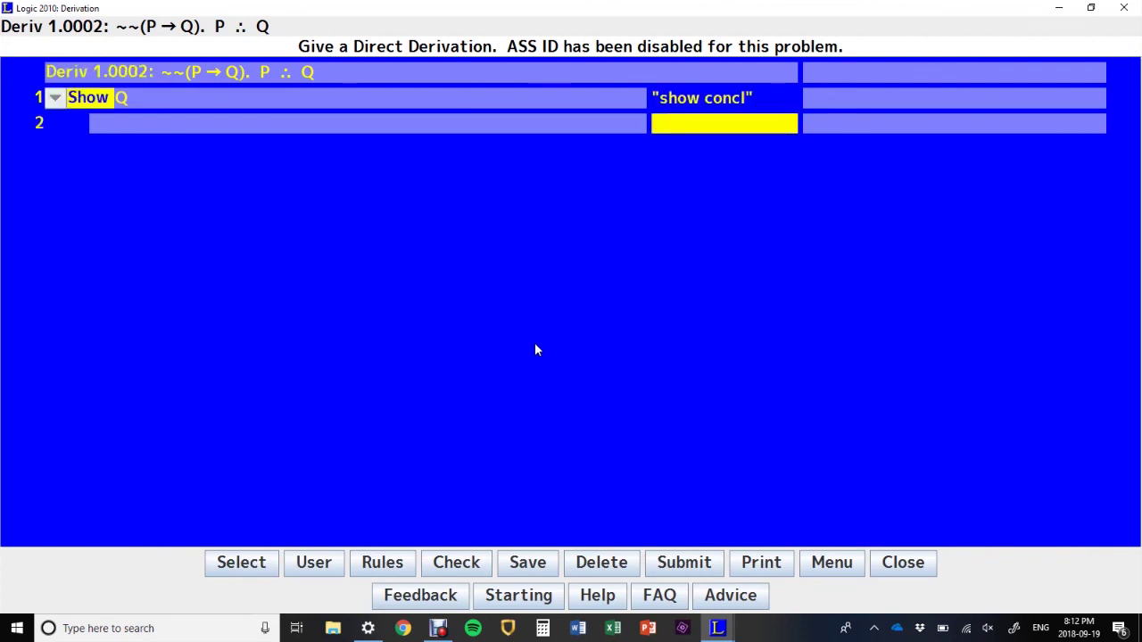
Step: Derive Q on line 2 in one step justified 'pr1 dn pr2 mp'
{"action": "type", "text": "pr1 dn"}
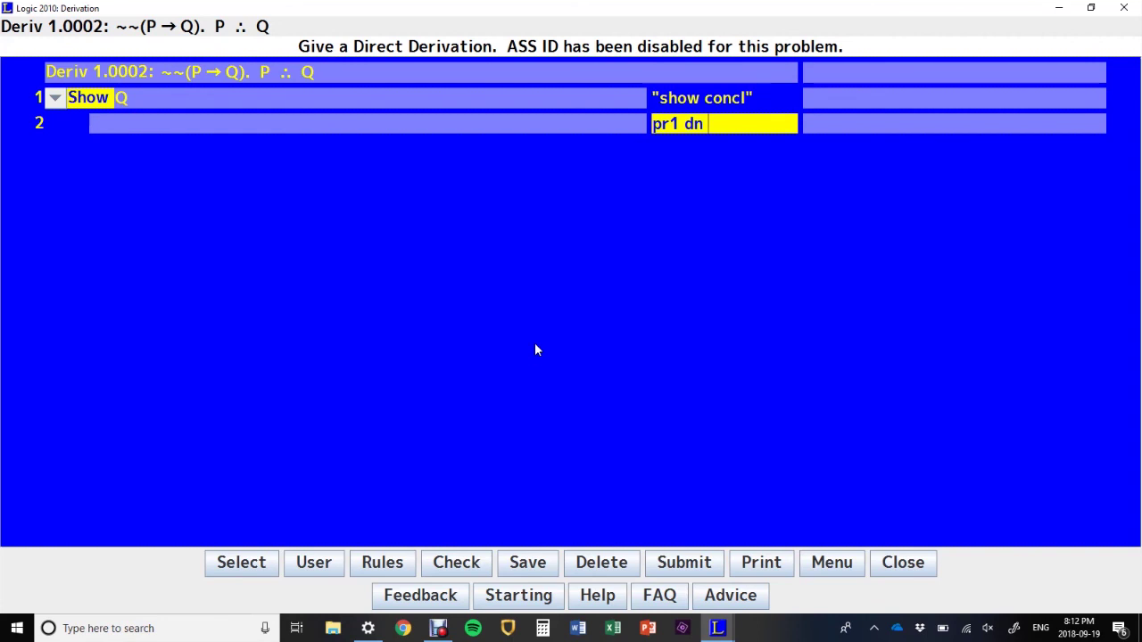
{"action": "type", "text": "pr2 mp"}
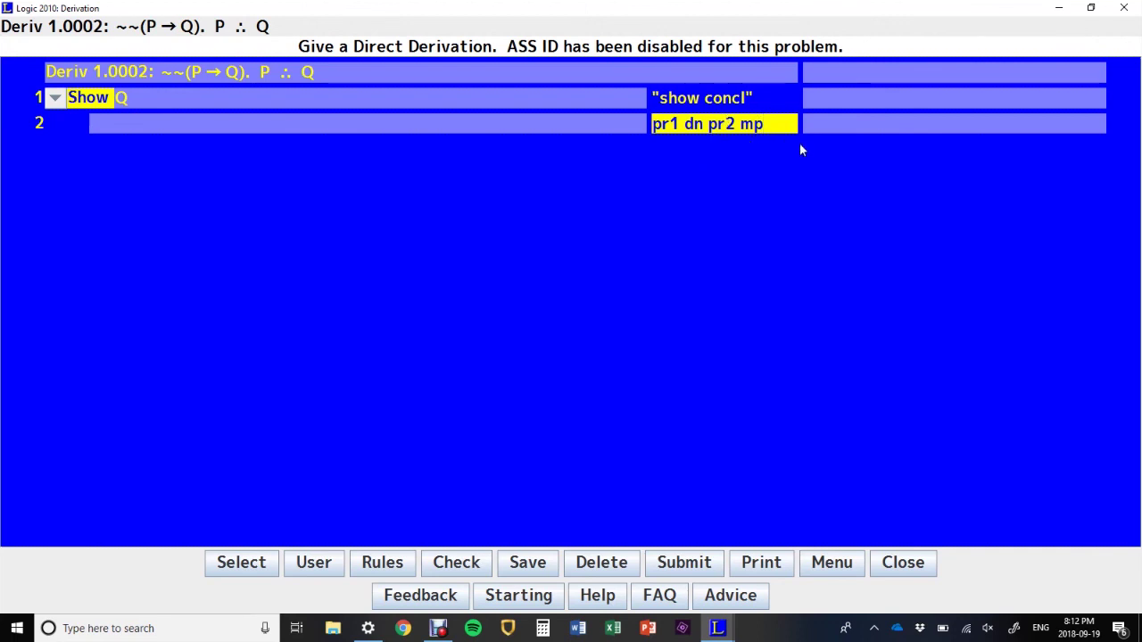
{"action": "key", "text": "Return"}
{"action": "key", "text": "Return"}
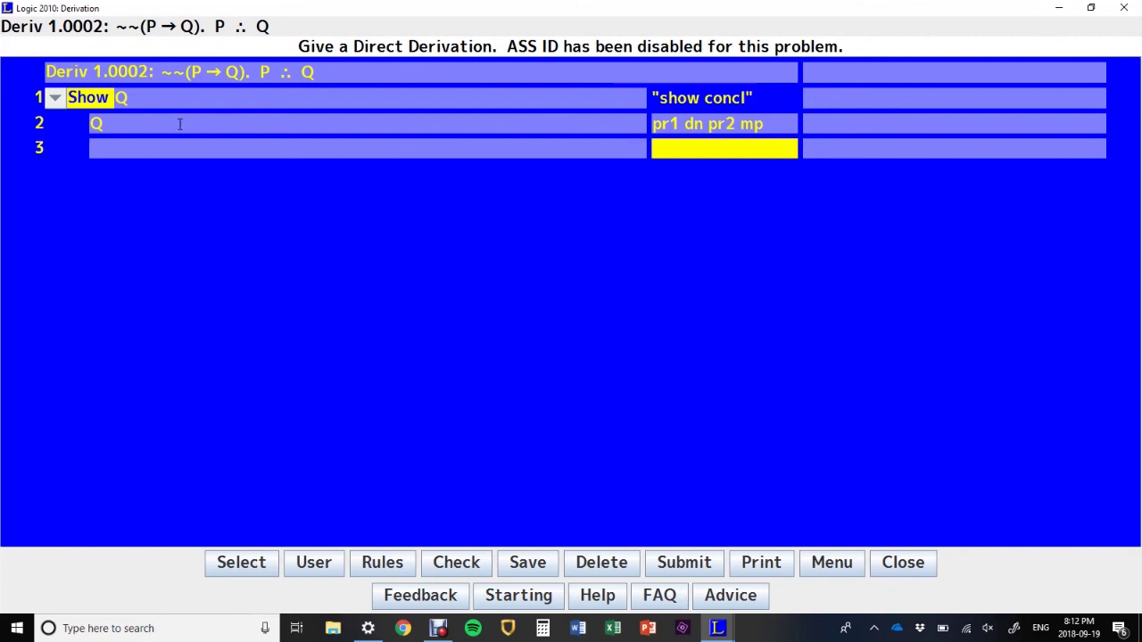